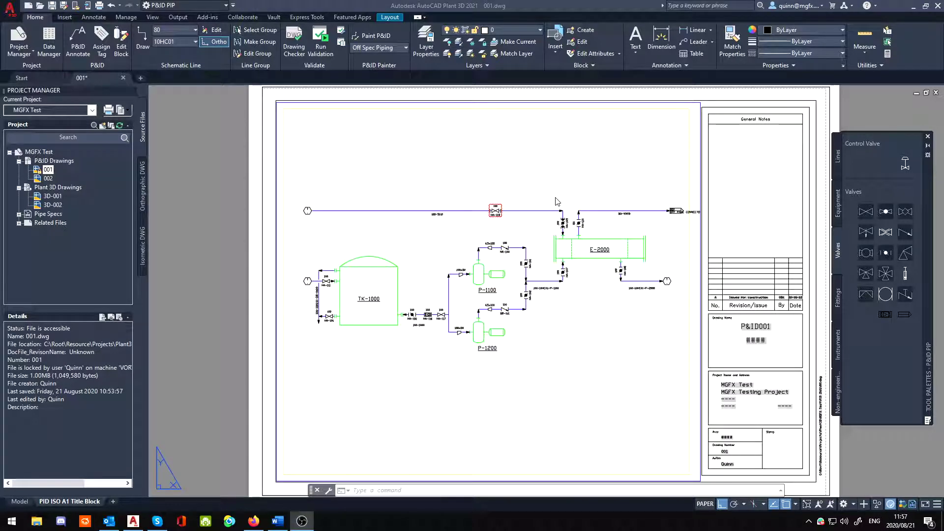
Enter the P&ID viewport, pick line label 100-10HC01-P-1100, then return to paper space.
double_click(307, 226)
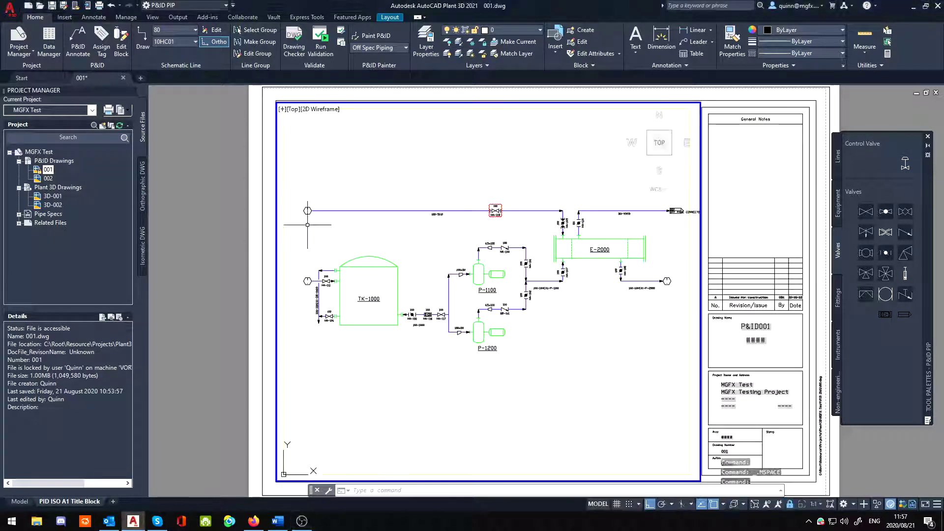
click(546, 288)
double_click(226, 297)
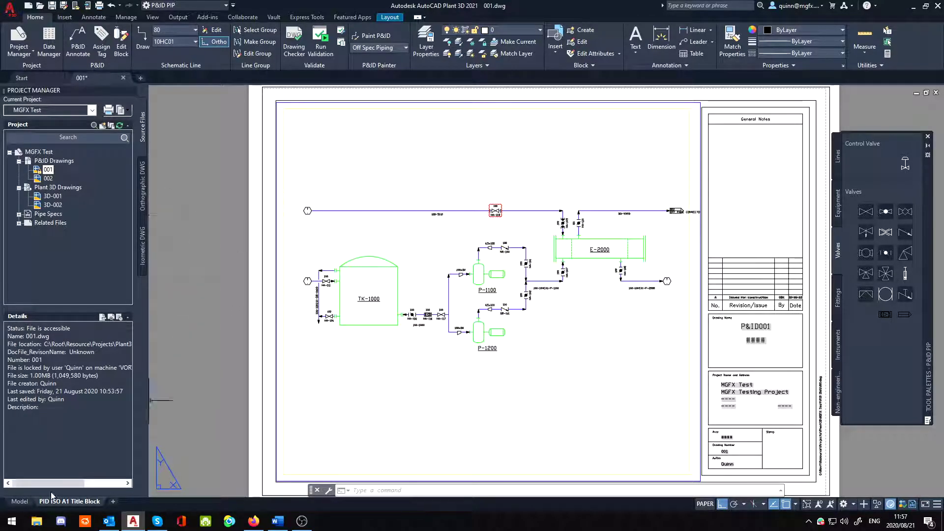
View Model space briefly, then go back to the PID ISO A1 Title Block layout.
mouse_move(22, 501)
click(19, 502)
click(80, 502)
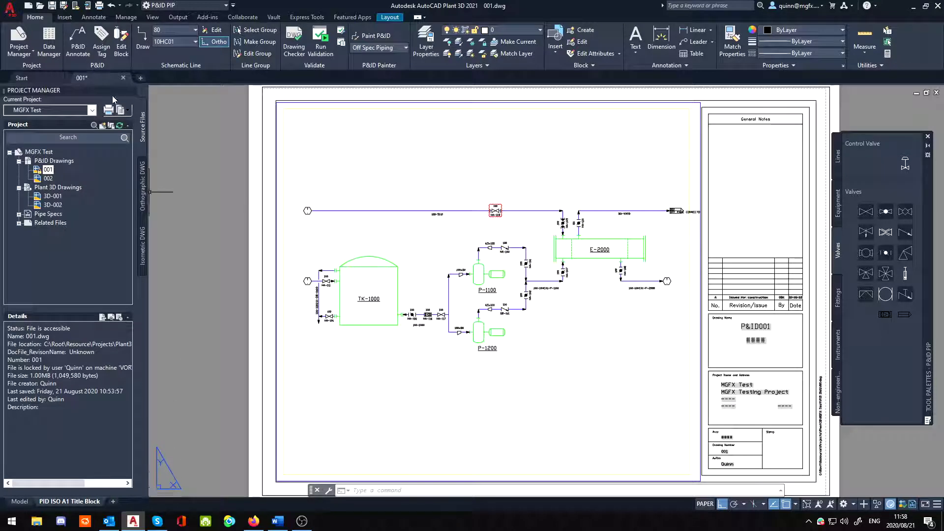
mouse_move(99, 80)
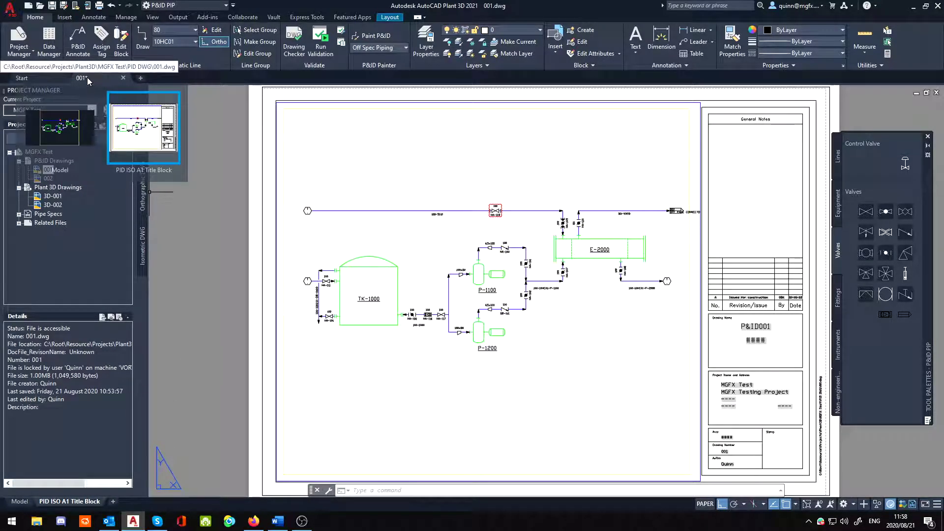
mouse_move(93, 125)
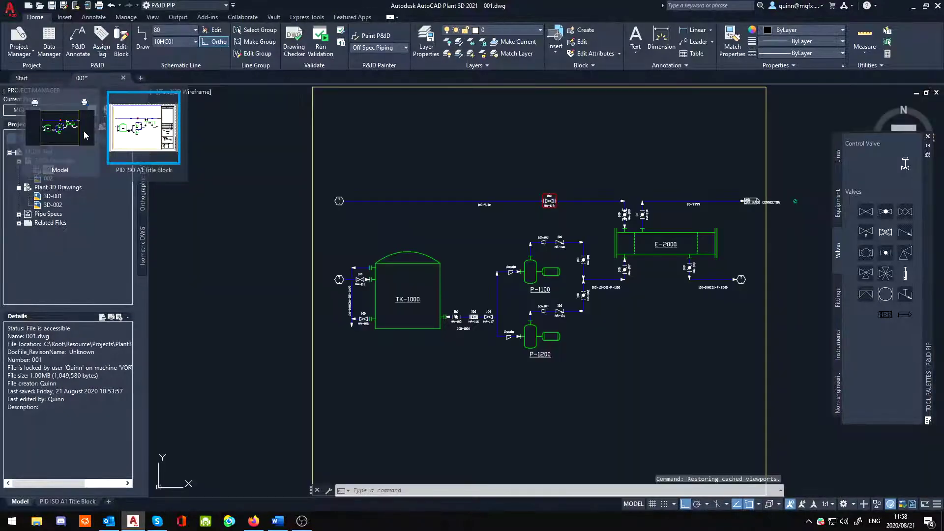
click(84, 131)
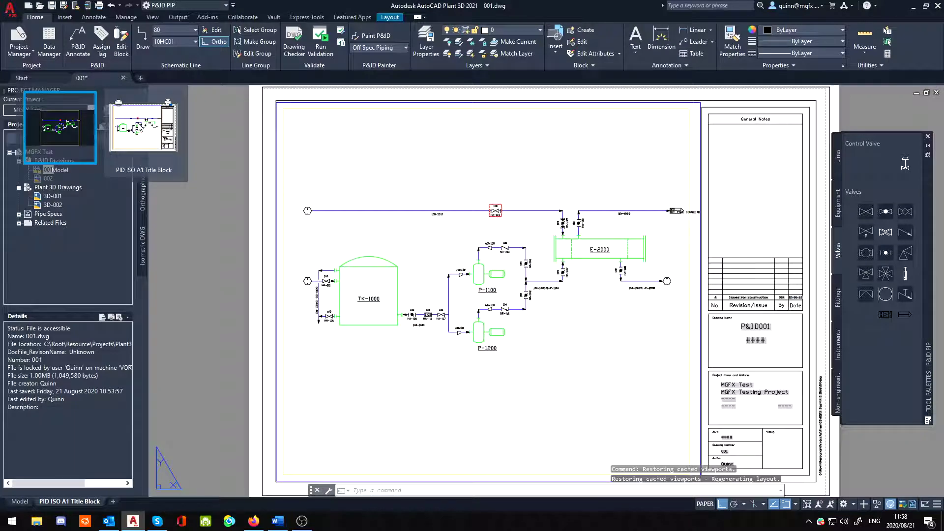
click(140, 127)
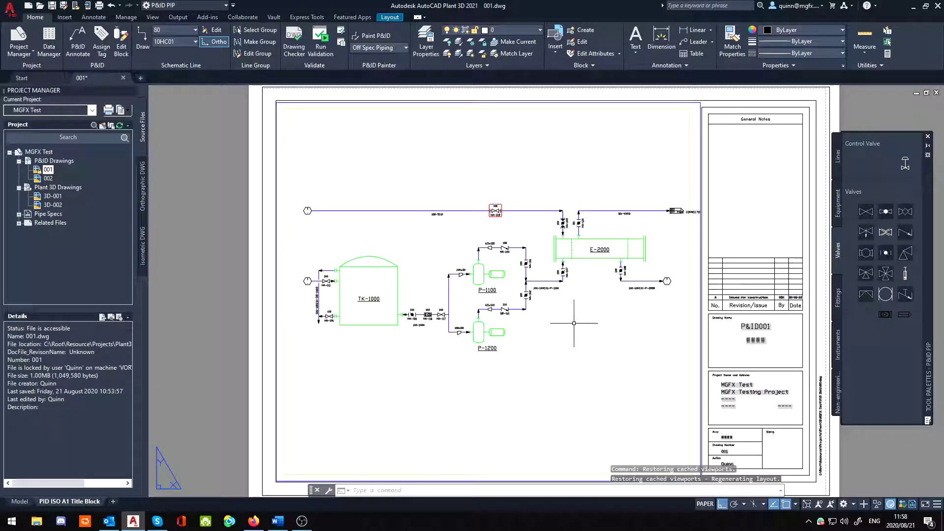
Open Options from the application menu, check the Files tab, and show the Display tab.
click(11, 15)
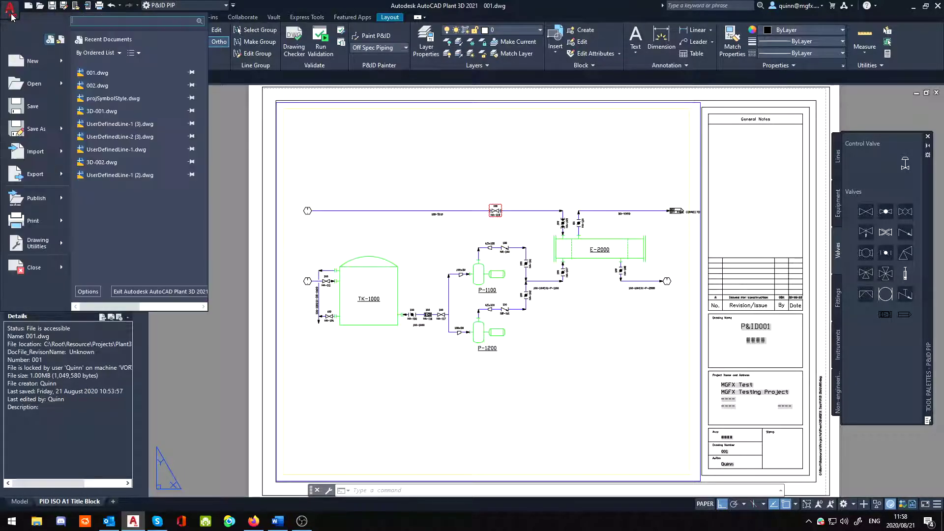
click(88, 293)
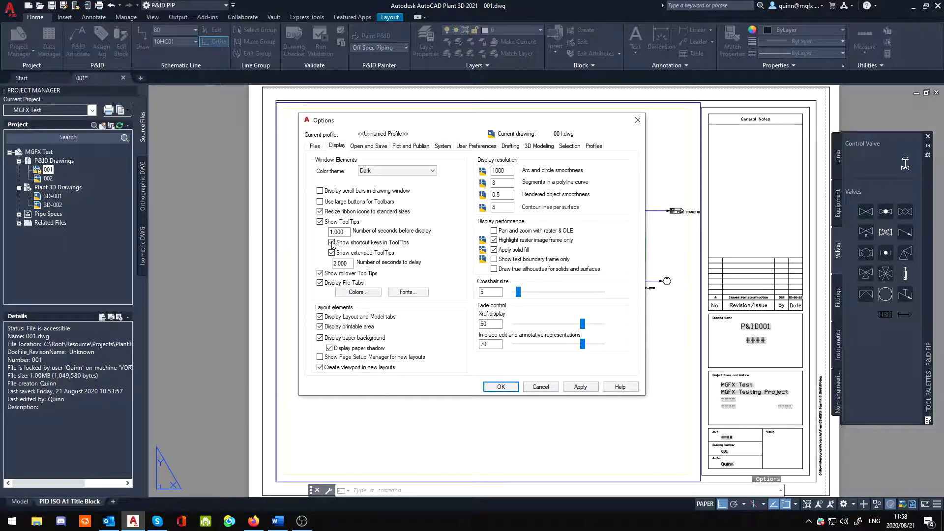
click(316, 146)
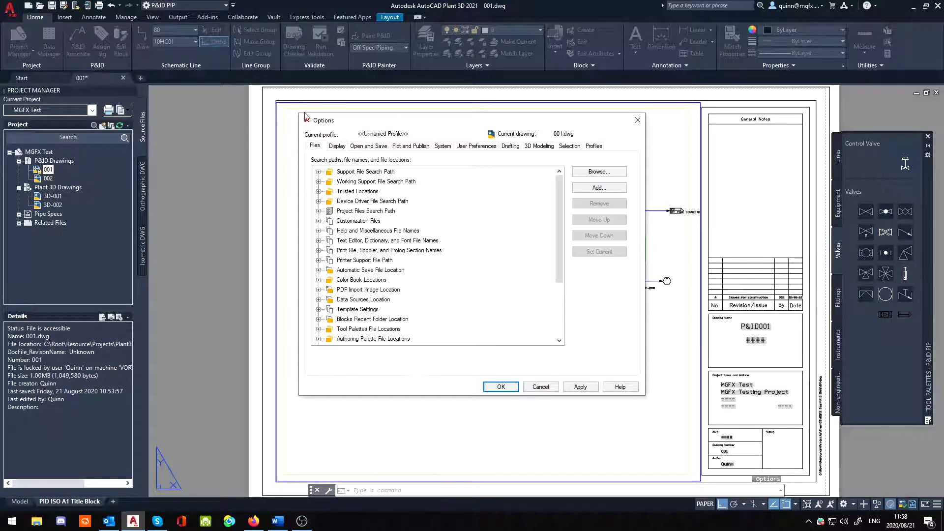
drag(317, 121, 315, 120)
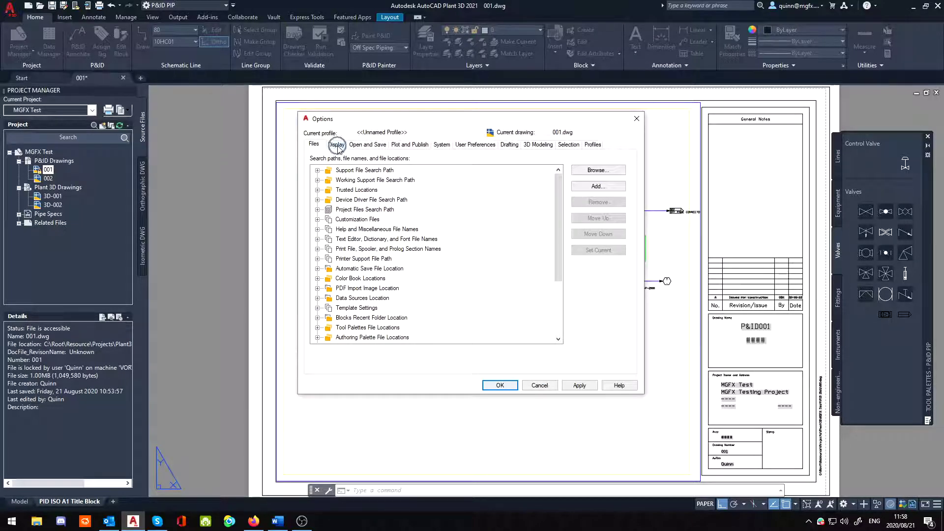
click(337, 145)
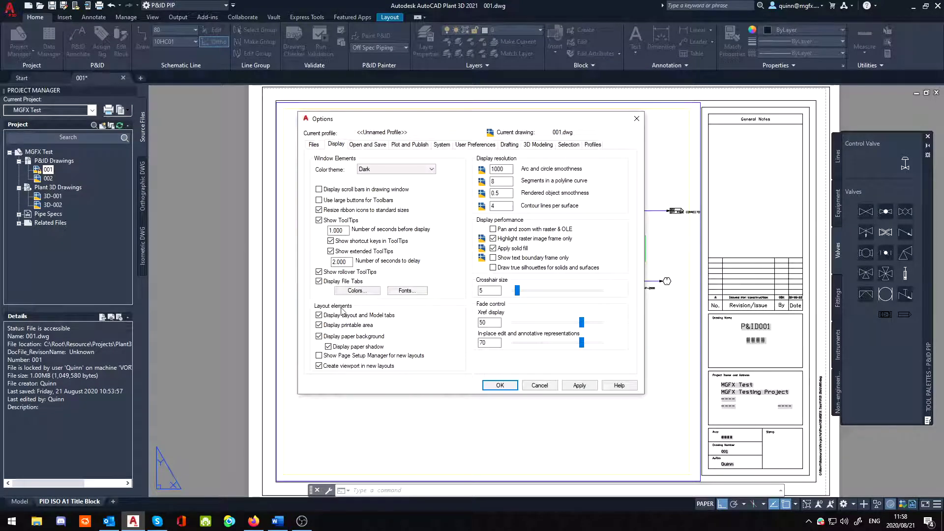
Toggle Display Layout and Model tabs off and back on, applying each change, then confirm.
click(320, 317)
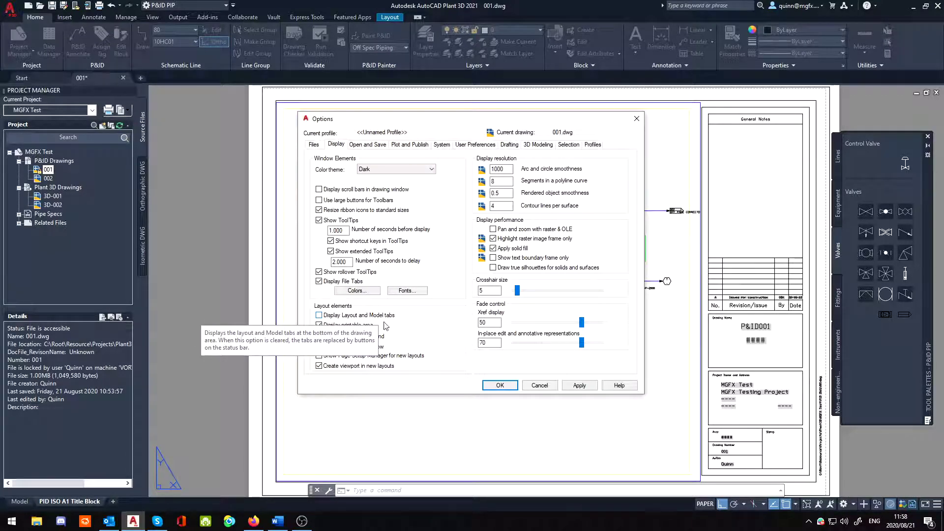
click(579, 385)
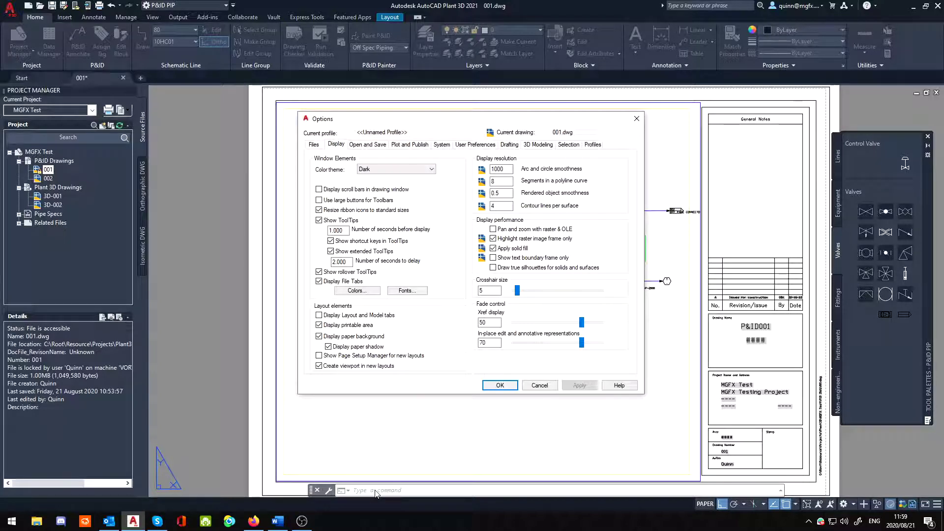
click(351, 317)
click(579, 385)
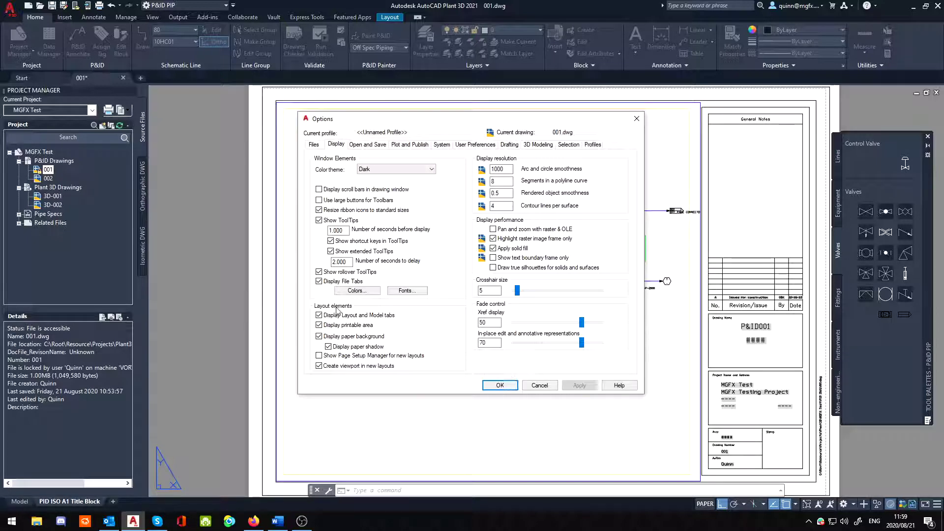
click(500, 385)
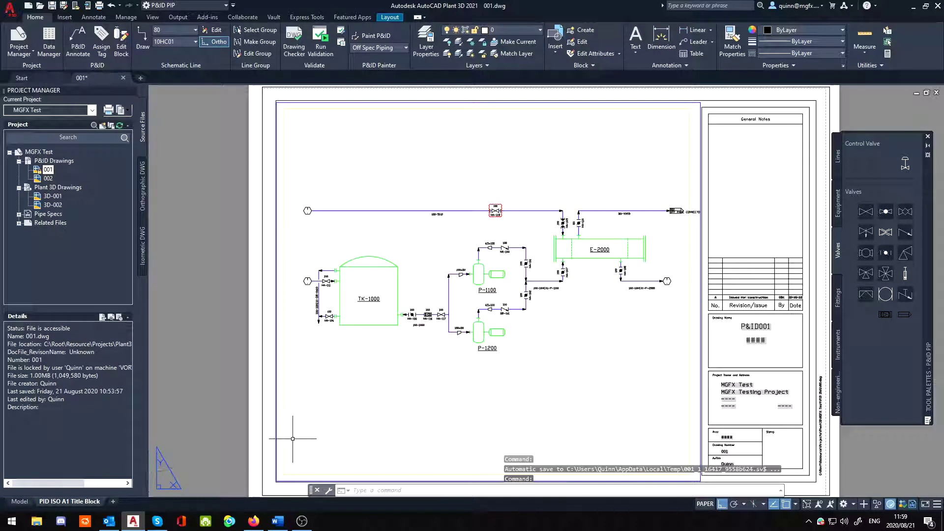
click(209, 418)
click(220, 407)
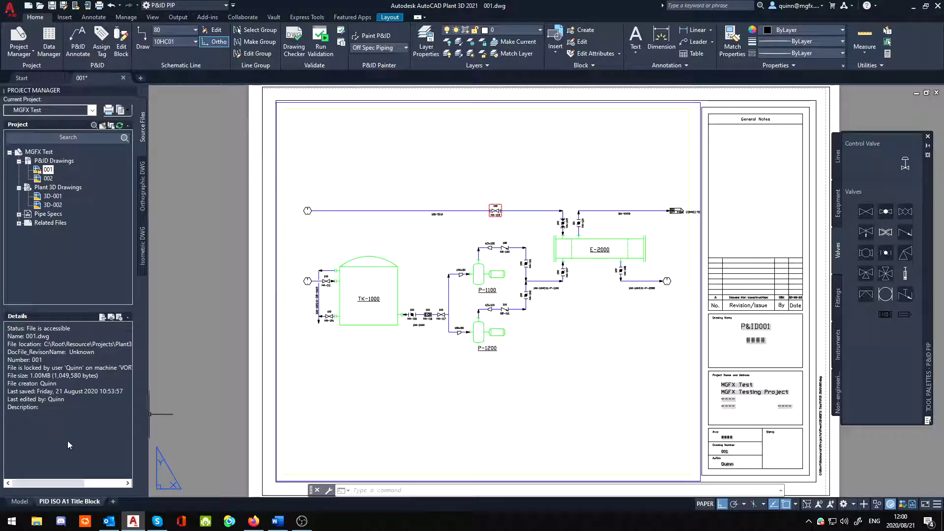
click(18, 501)
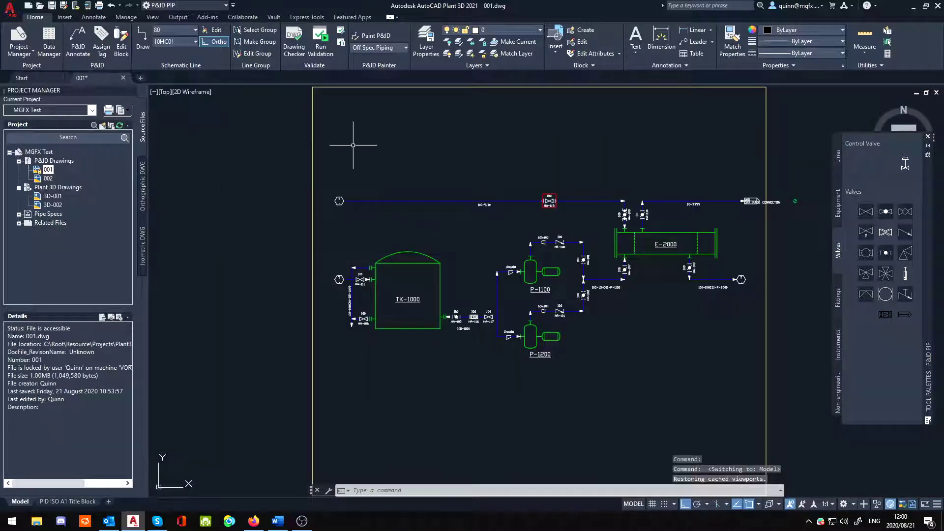
scroll(217, 352, down, 2)
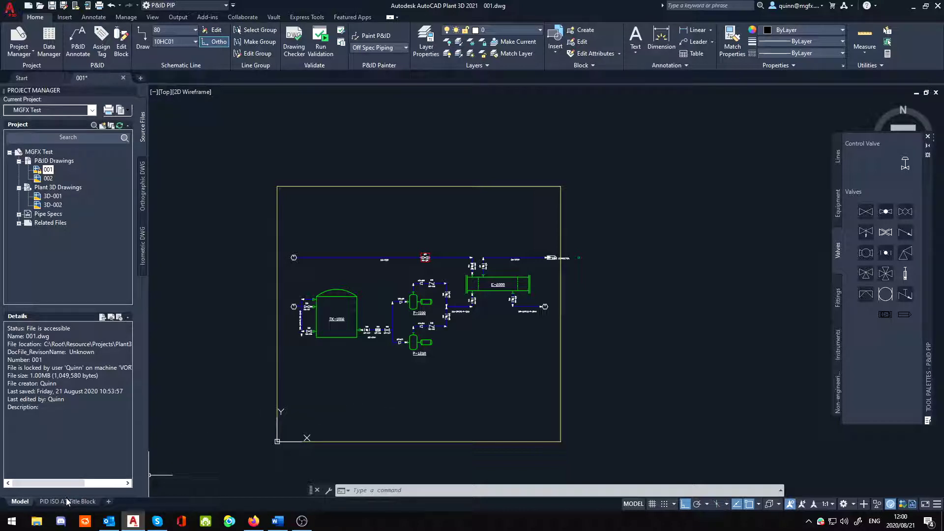
click(78, 500)
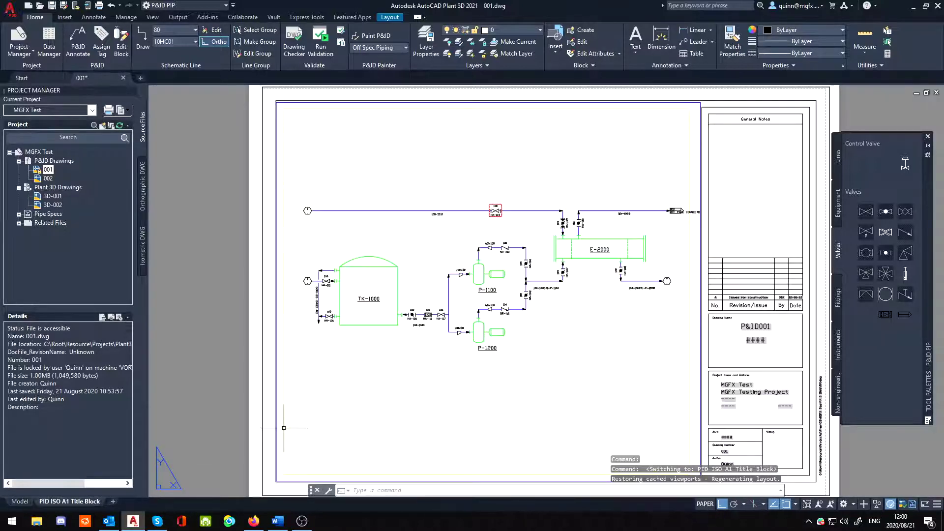
scroll(290, 432, down, 2)
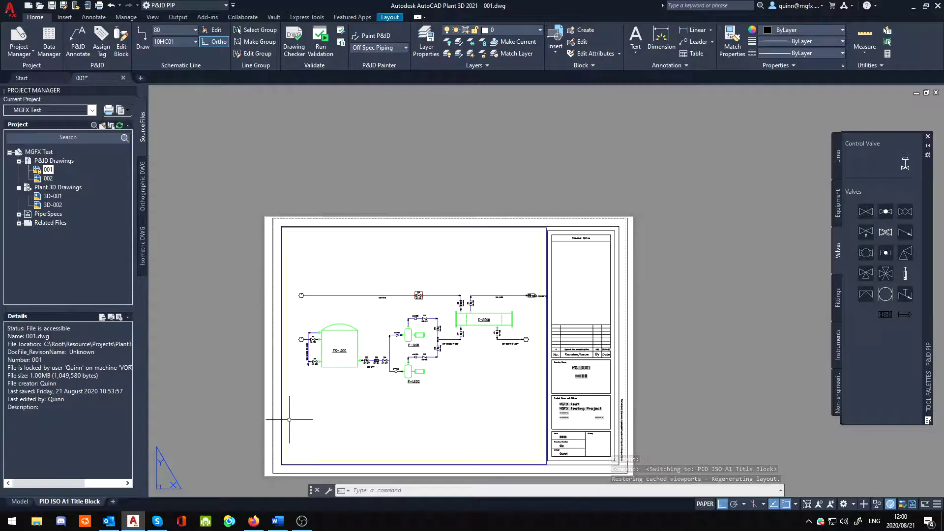
click(27, 501)
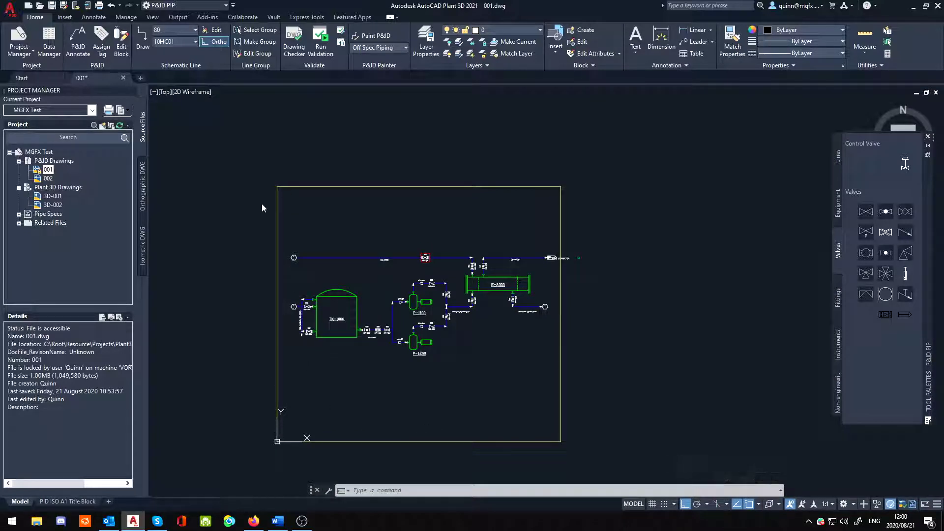
click(70, 502)
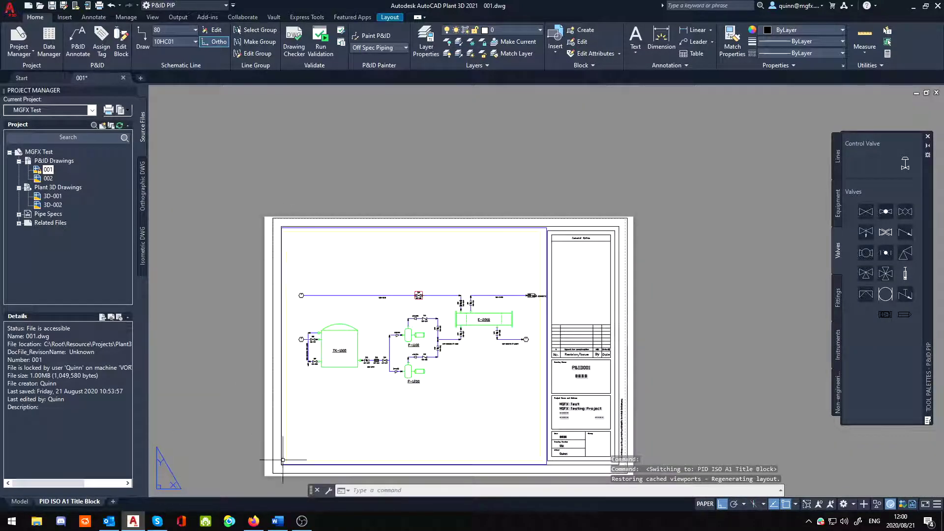
click(19, 502)
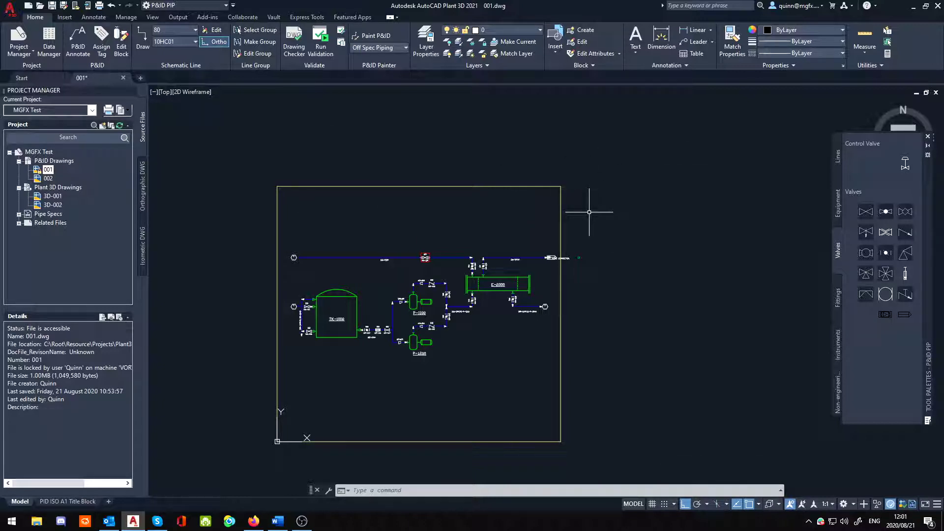
click(61, 505)
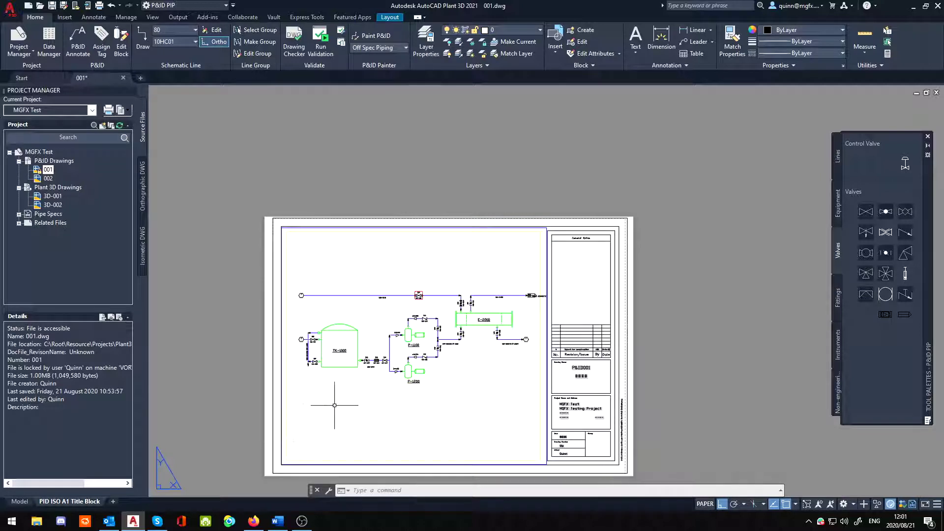
Activate the P&ID viewport and zoom and pan inside it to test the locked view.
double_click(386, 384)
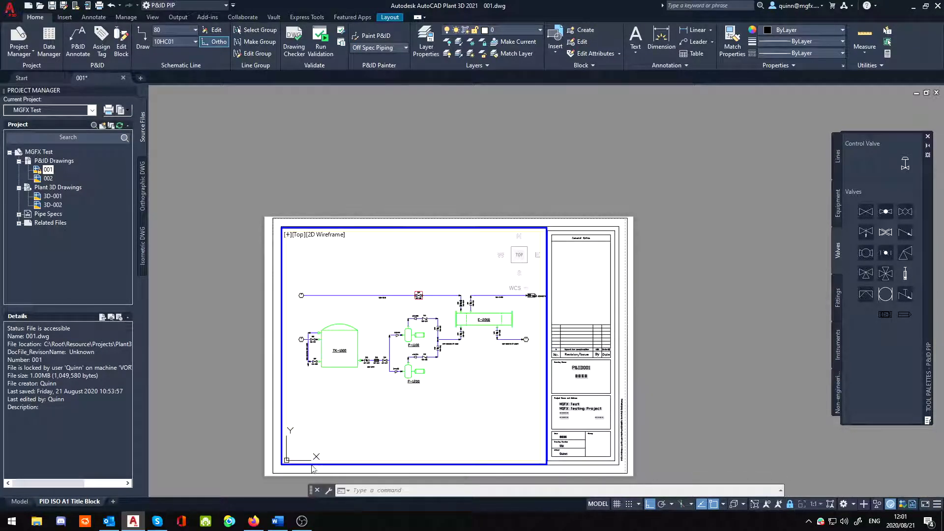
scroll(301, 469, up, 6)
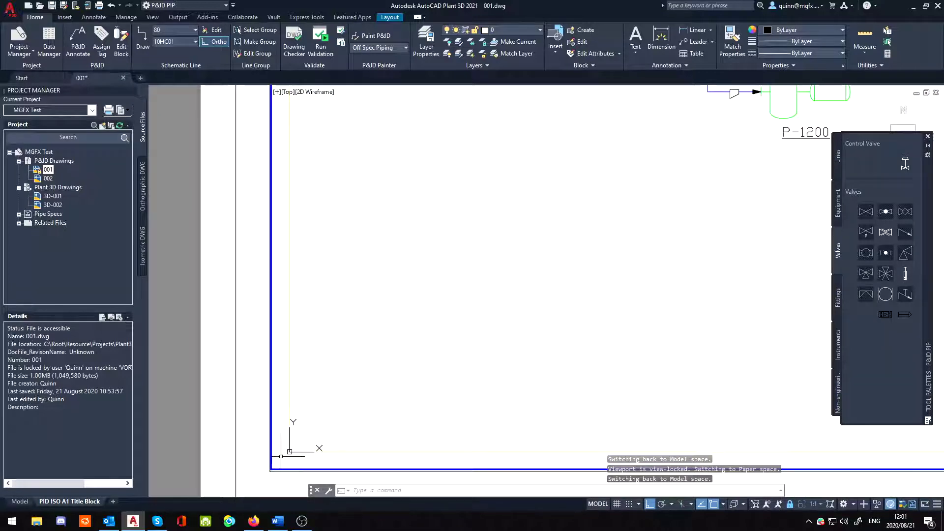
scroll(281, 456, down, 2)
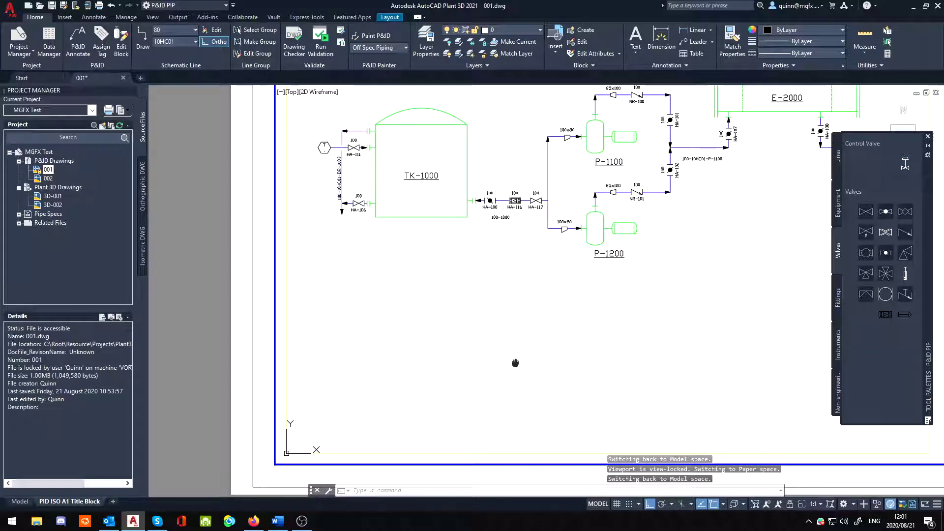
middle_drag(515, 363, 502, 376)
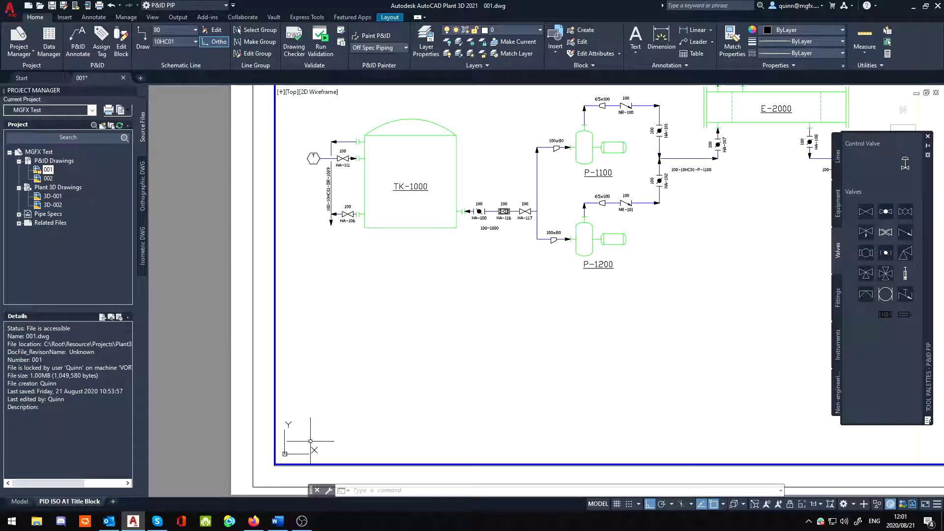
middle_drag(351, 309, 353, 308)
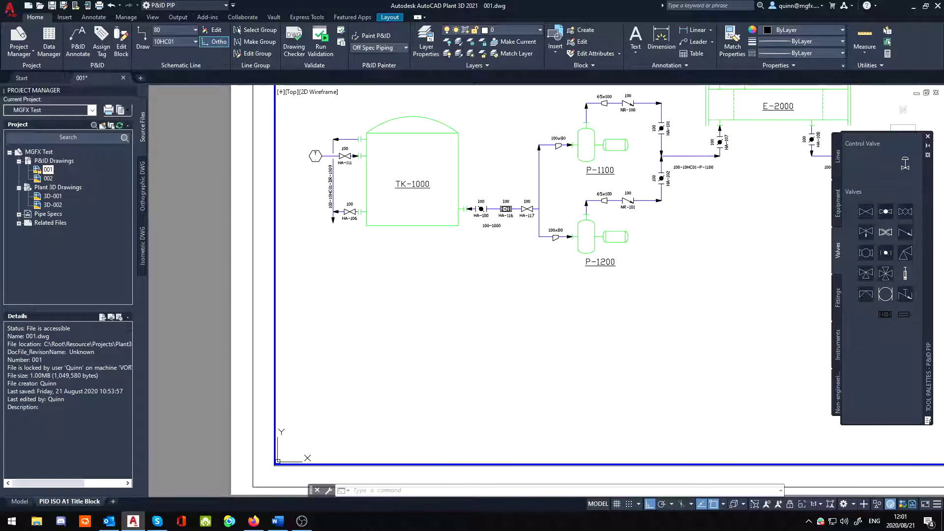
Lock the viewport's view from the status bar and test it with scroll zooming.
click(789, 503)
scroll(402, 426, down, 5)
scroll(492, 354, up, 8)
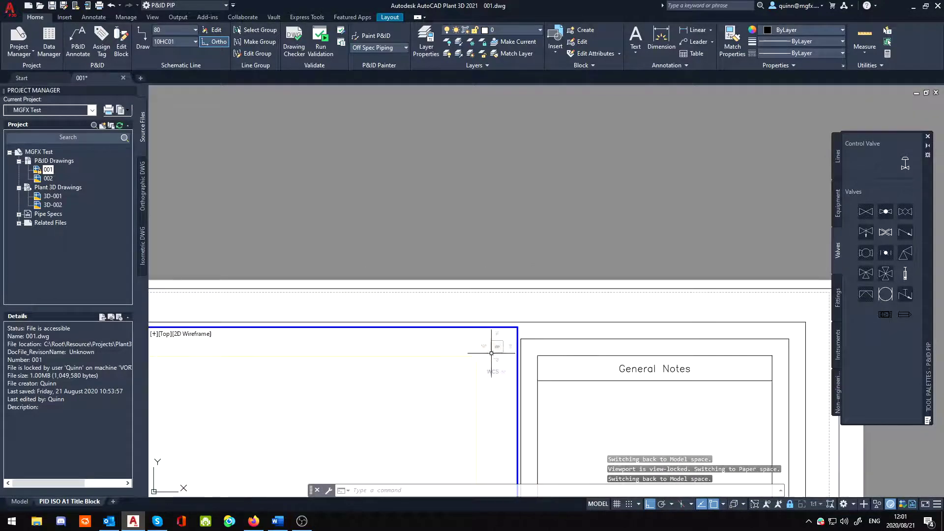
scroll(491, 354, up, 2)
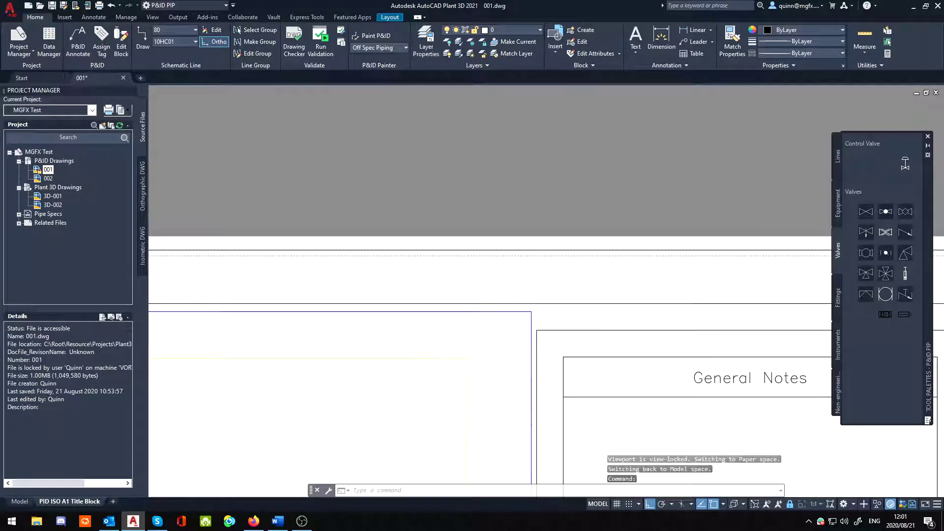
scroll(495, 388, down, 2)
scroll(511, 359, up, 2)
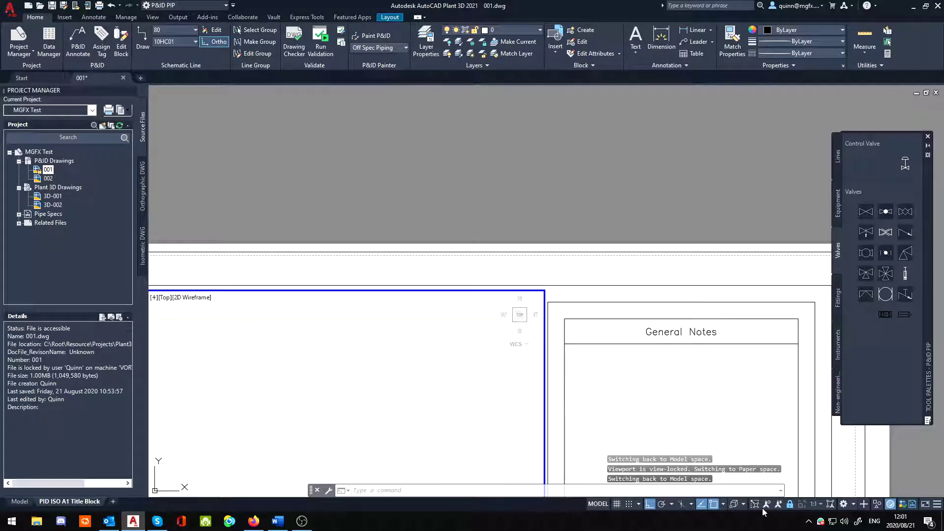
Select the P&ID border, restore the standard Top view, and cancel the corner stretch.
click(506, 359)
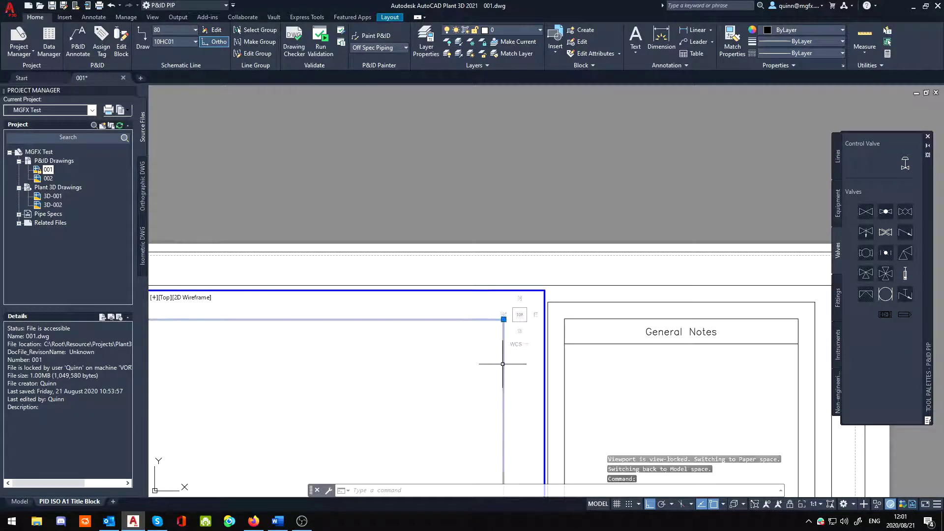
click(510, 315)
click(521, 308)
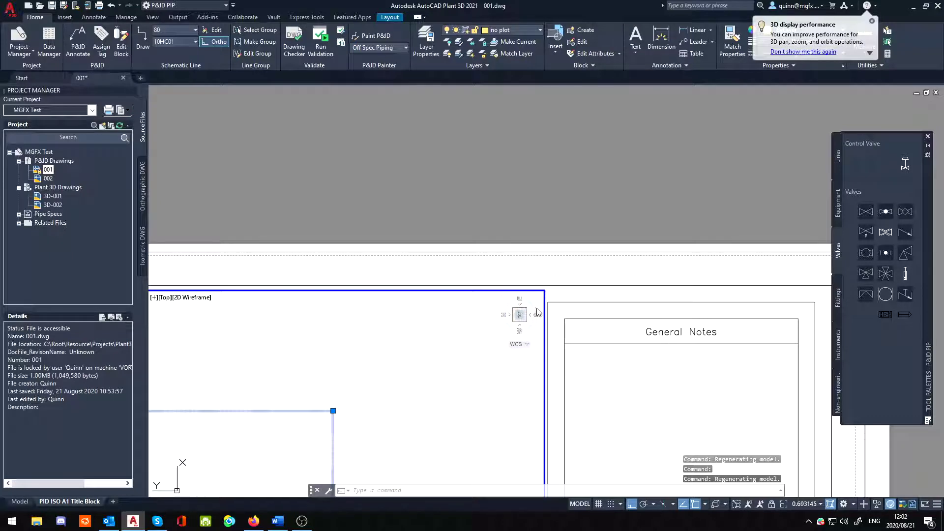
click(538, 303)
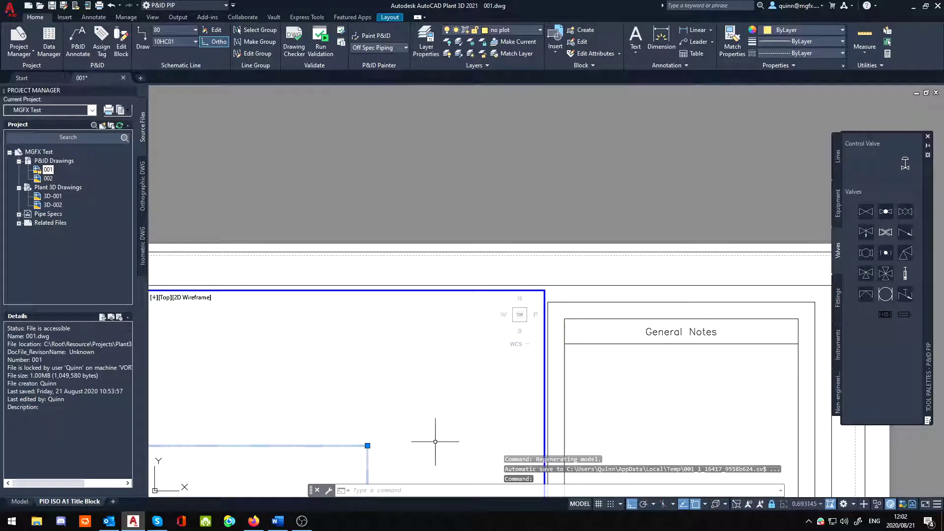
click(367, 446)
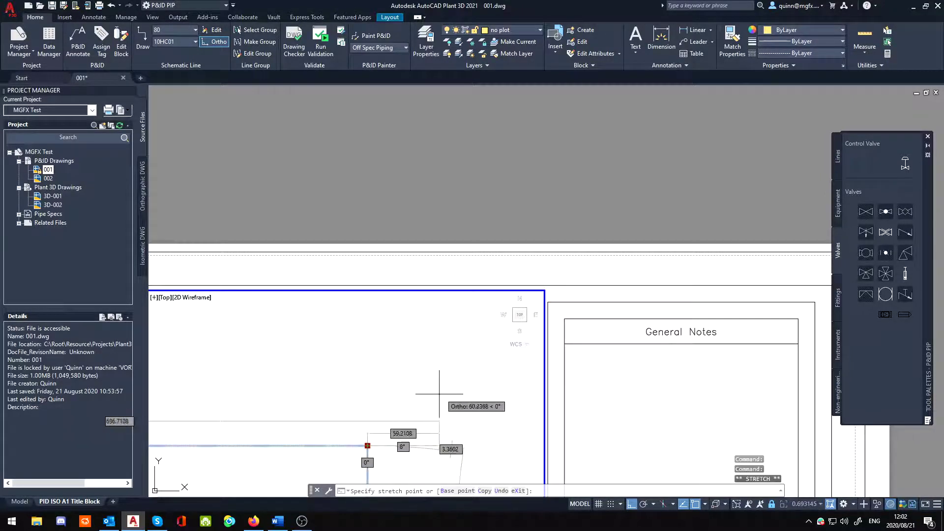
key(Escape)
scroll(432, 383, up, 1)
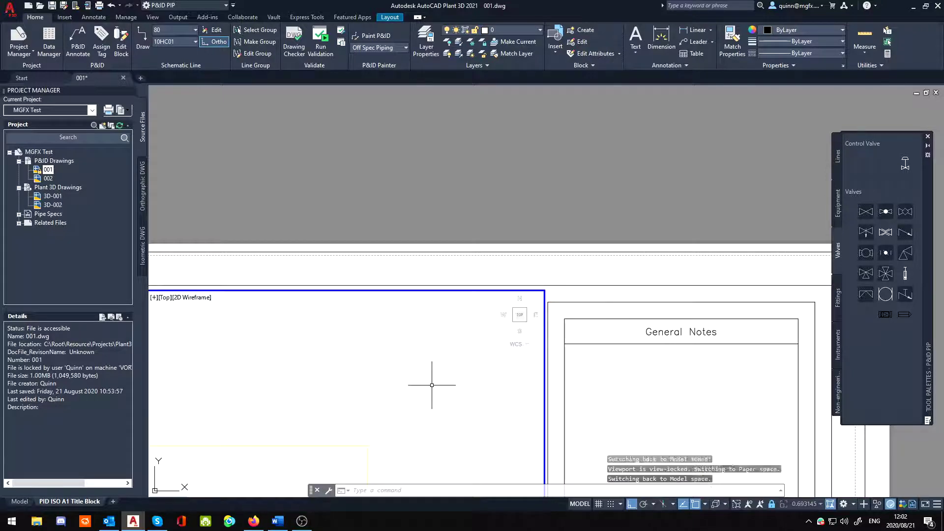
Zoom out to the whole sheet, clear the selection, and set the viewport scale to 1:1.
middle_click(543, 173)
middle_click(544, 172)
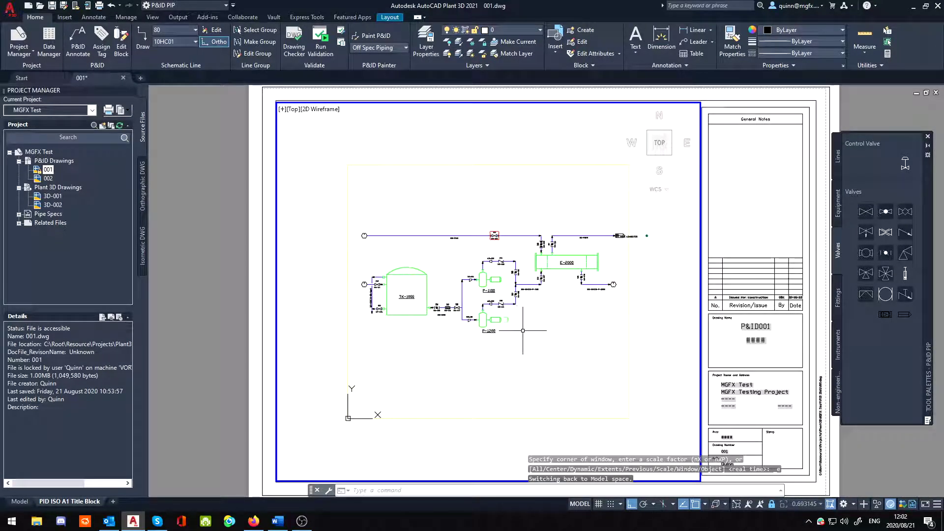
click(512, 267)
key(Escape)
click(773, 507)
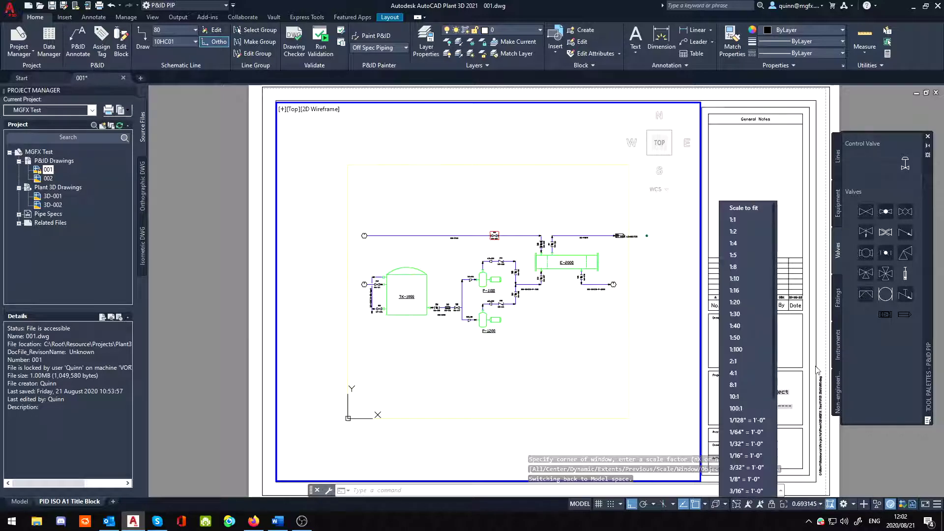
click(751, 219)
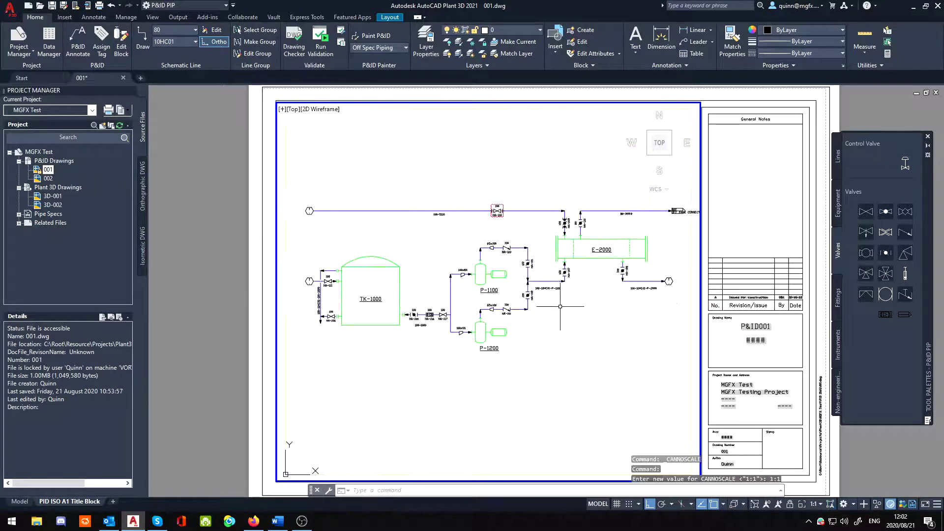
Stretch the viewport's top edge up and right edge toward the title block, back in paper space.
middle_drag(558, 303, 550, 307)
click(601, 113)
click(602, 112)
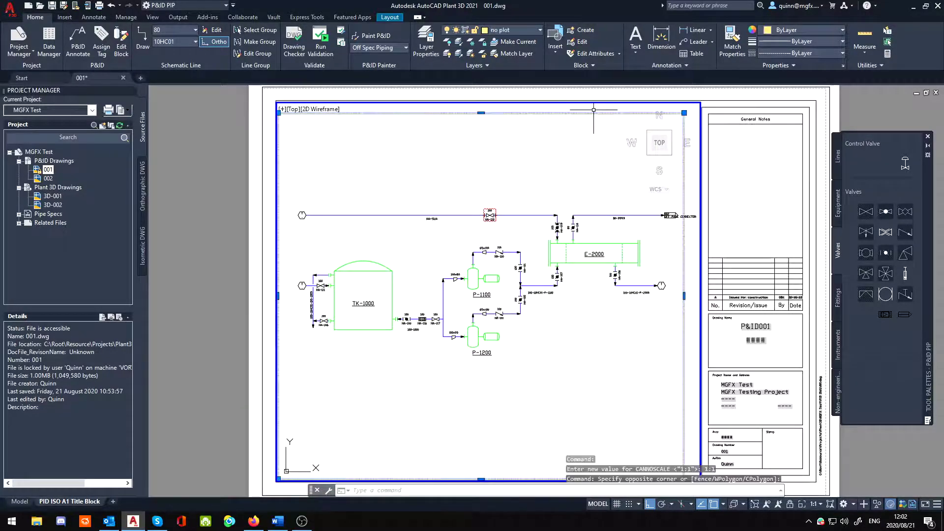
click(481, 113)
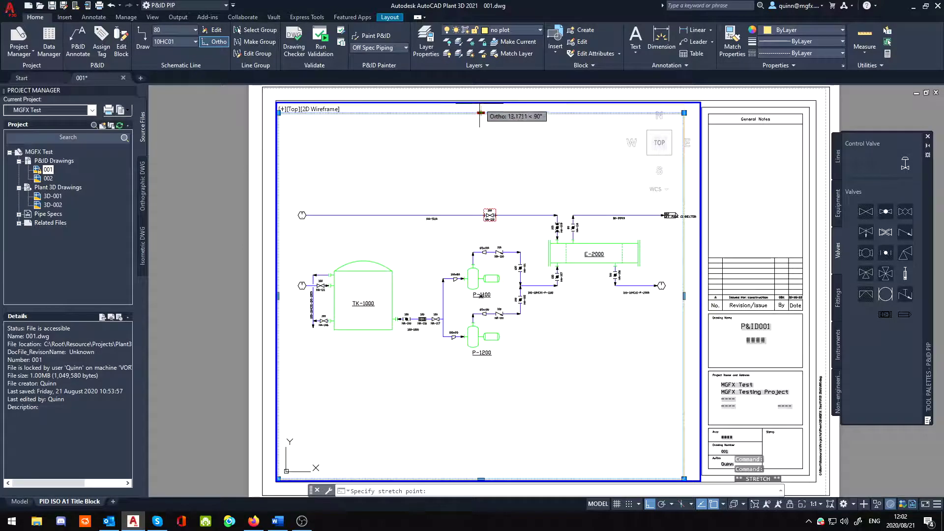
click(481, 104)
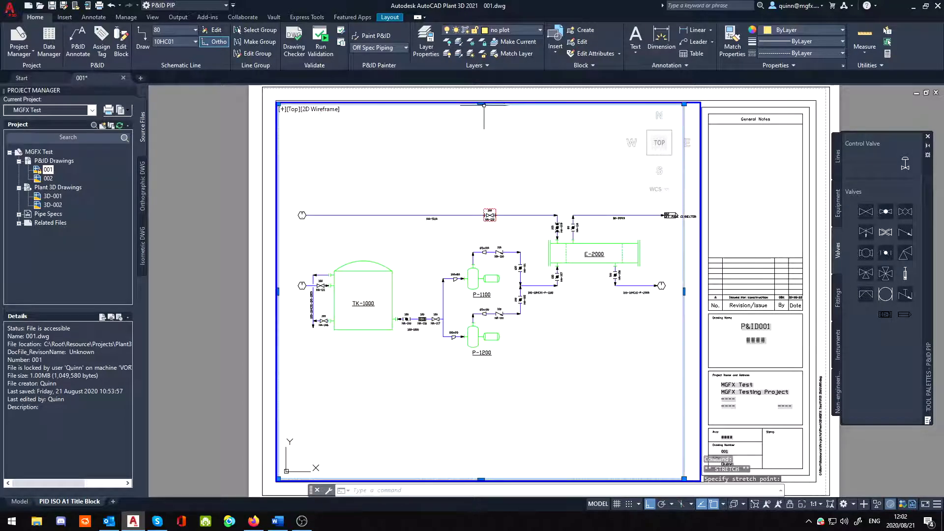
click(683, 291)
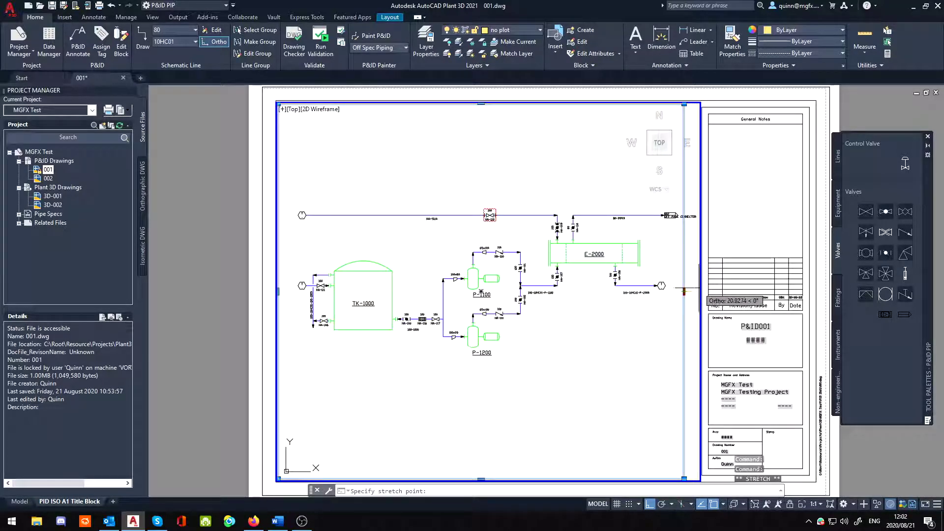
click(699, 292)
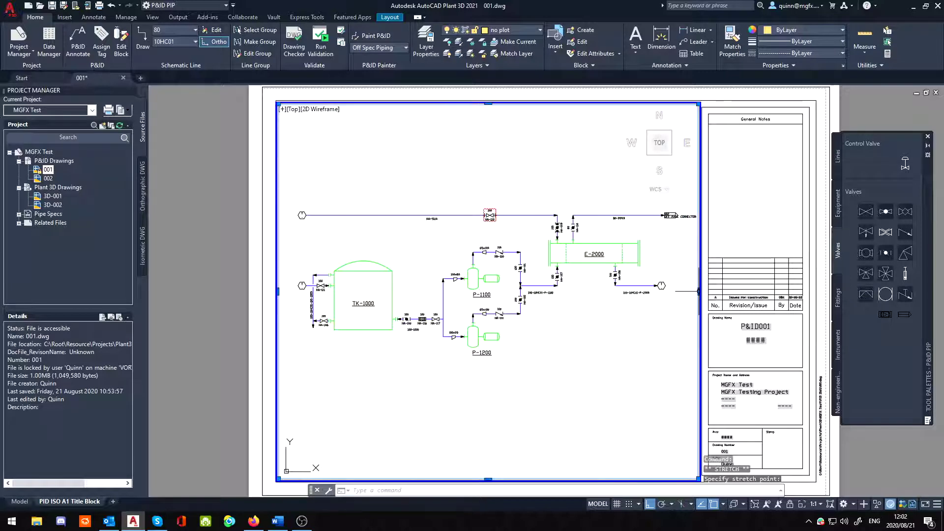
double_click(740, 246)
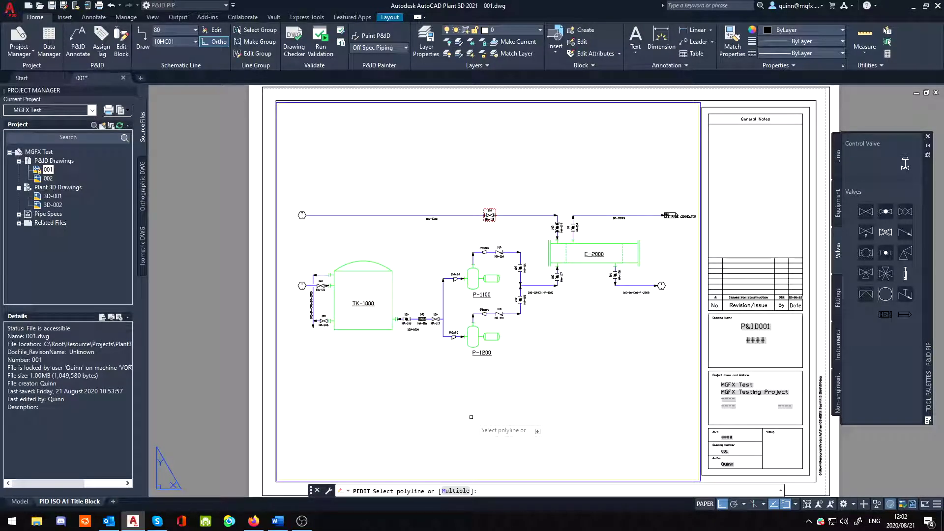
key(Escape)
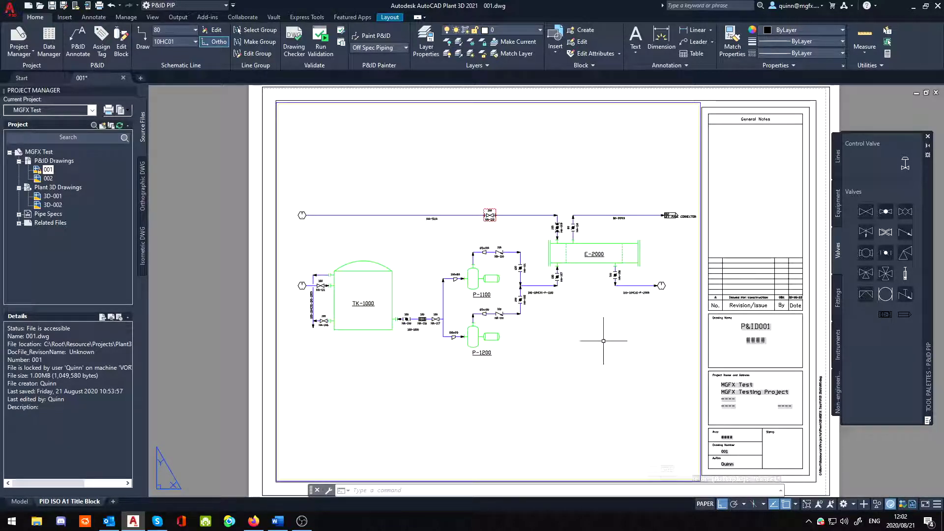
In Model space, run LIMITS with corners at the border rectangle's bottom-left and top-right.
click(19, 502)
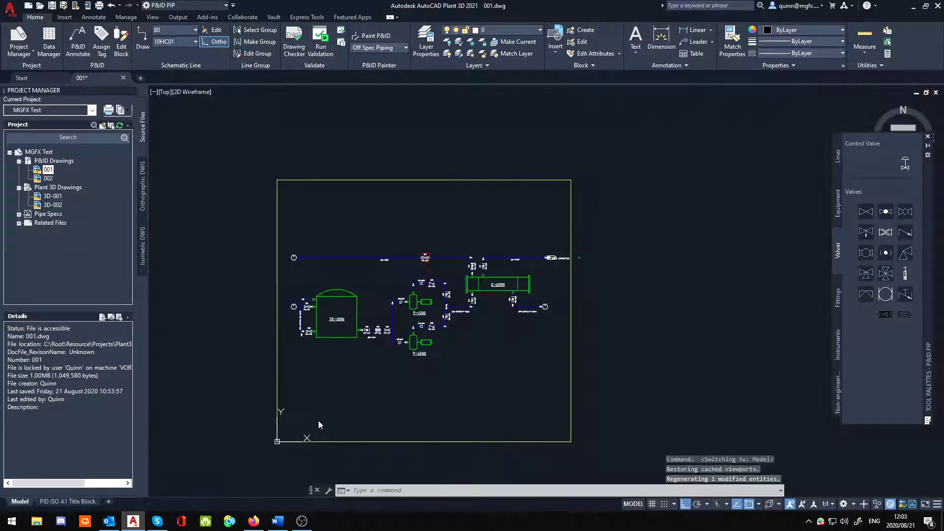
click(357, 414)
click(360, 428)
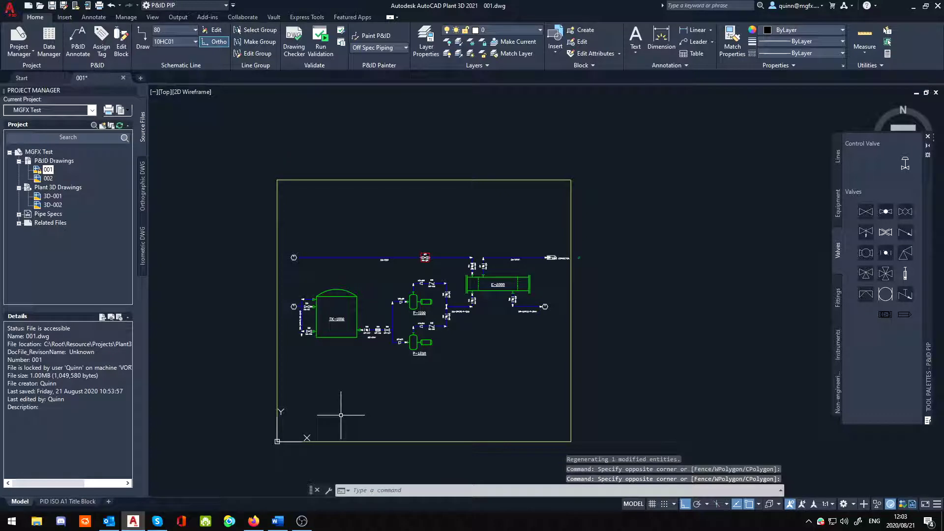
text(LI)
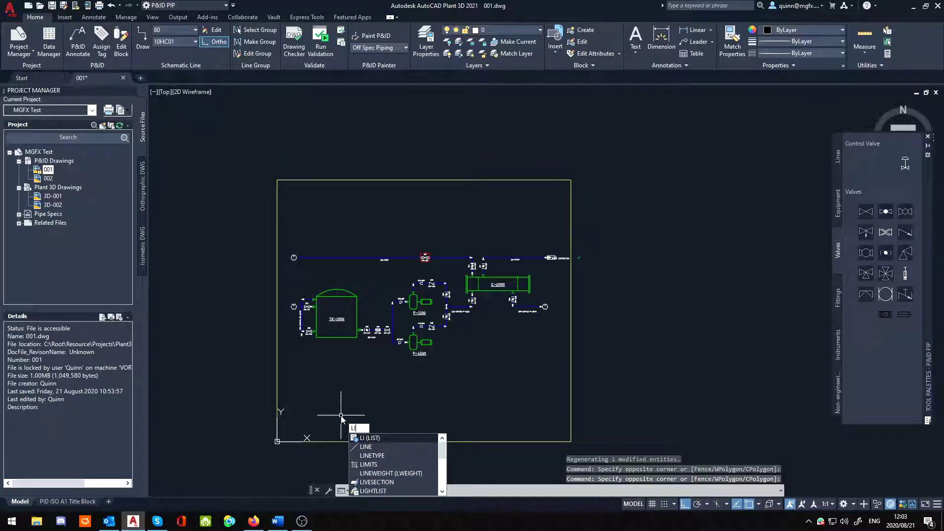
key(Escape)
text(LIMITS)
key(Return)
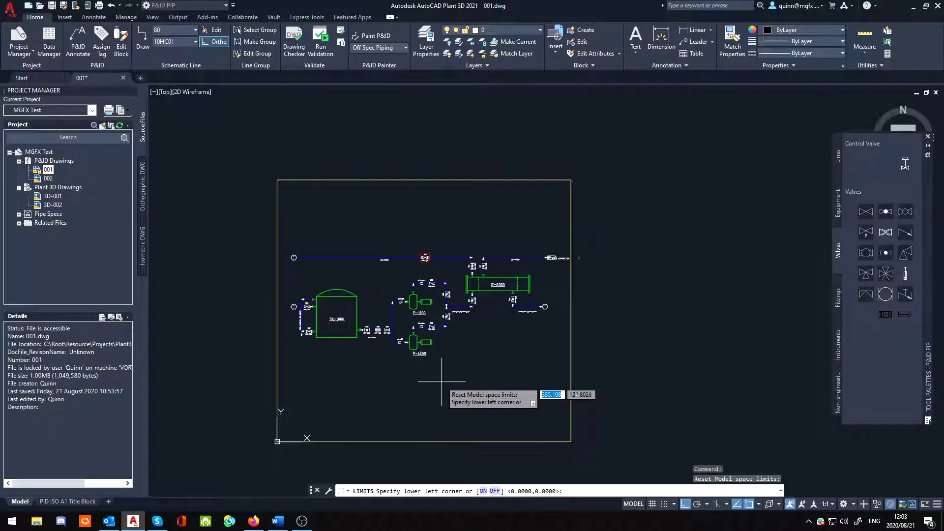
click(277, 440)
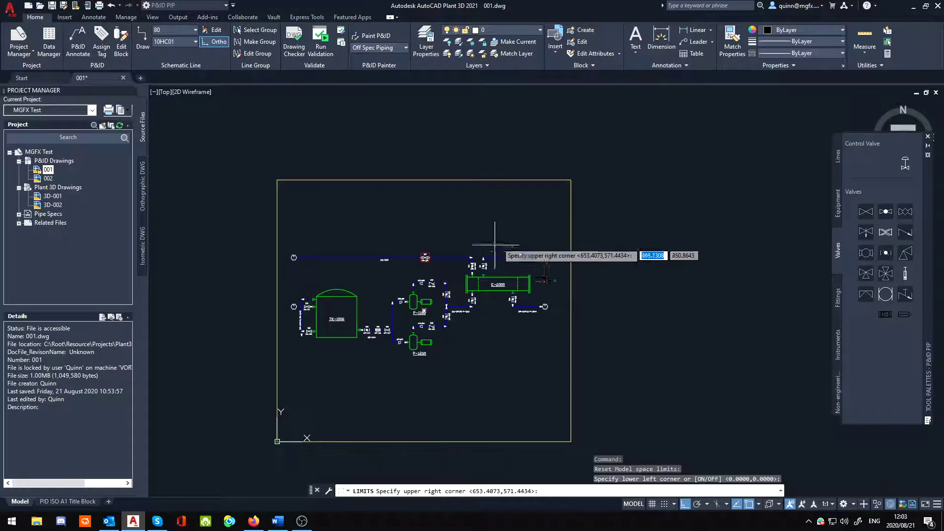
click(570, 180)
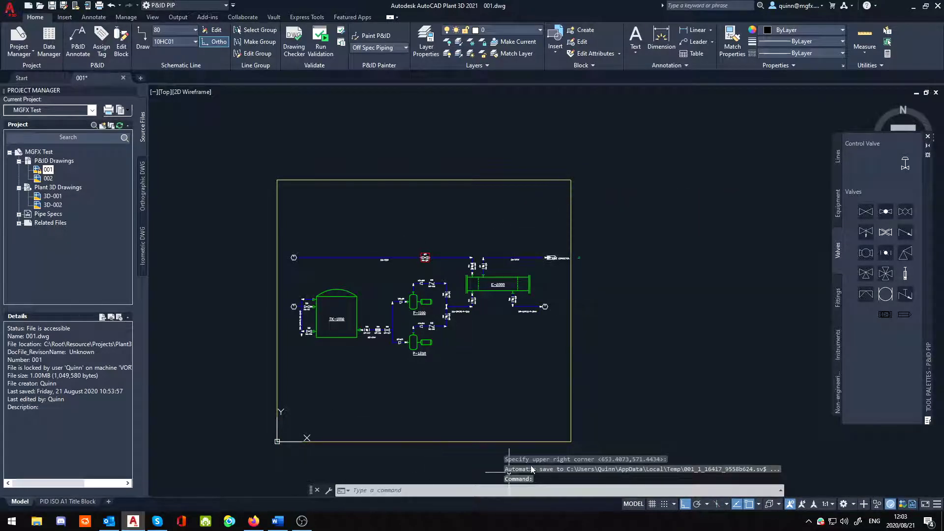
click(661, 366)
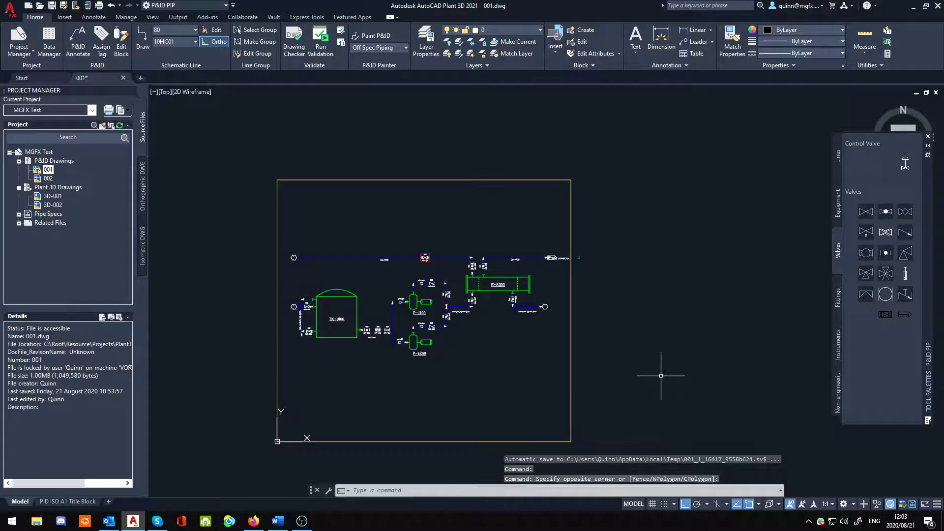
click(905, 314)
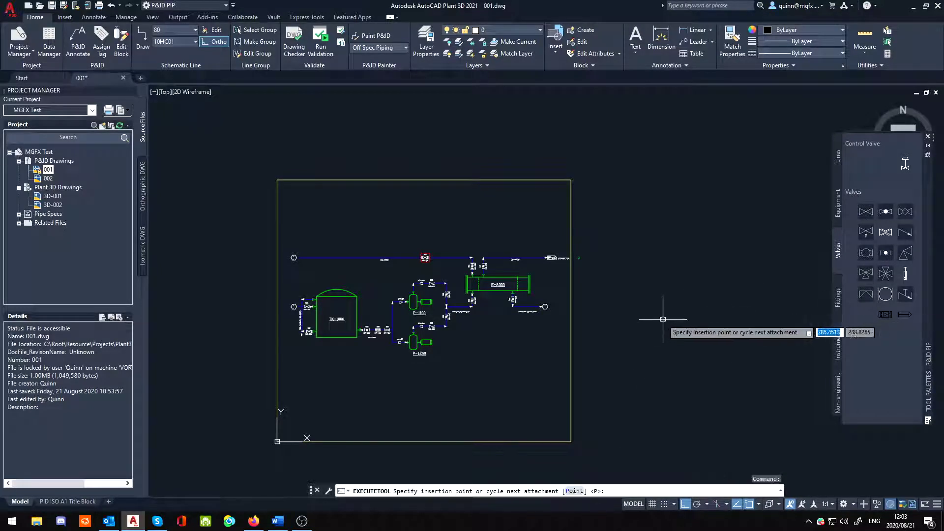
click(662, 320)
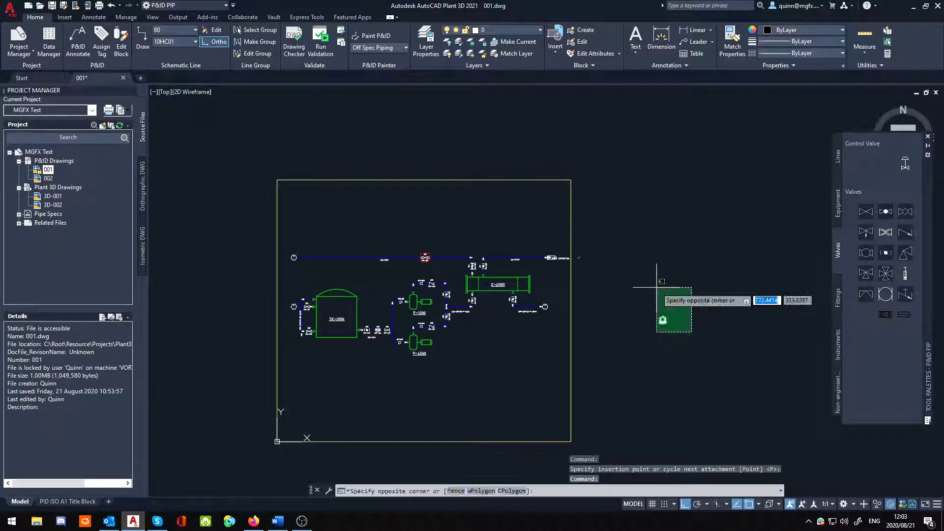
click(662, 320)
key(Delete)
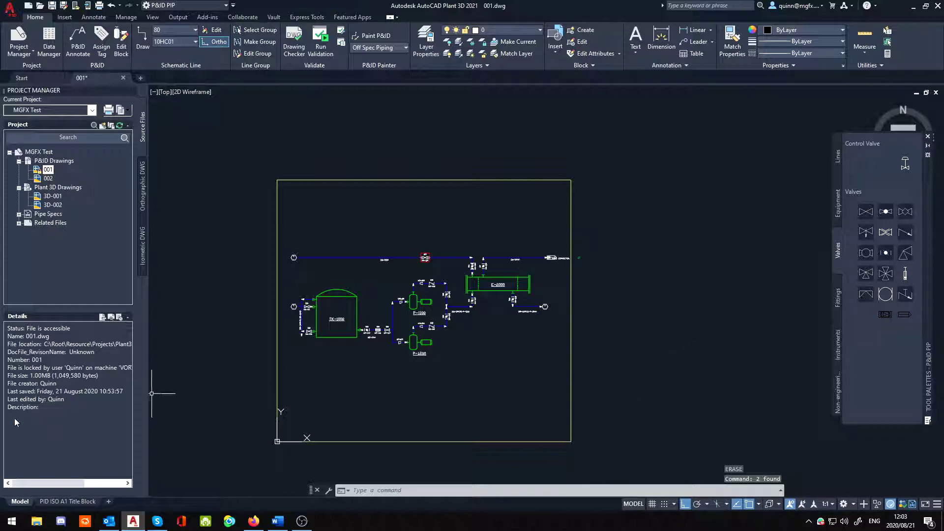